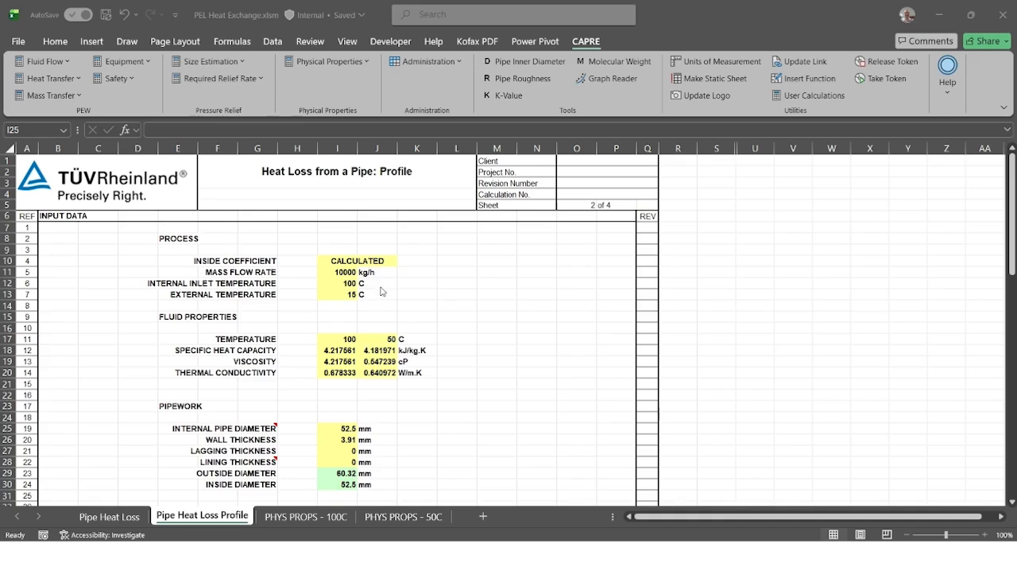
- Review the input data, heat loss profile and total heat loss rows on the Pipe Heat Loss Profile sheet
scroll(381, 288, down, 8)
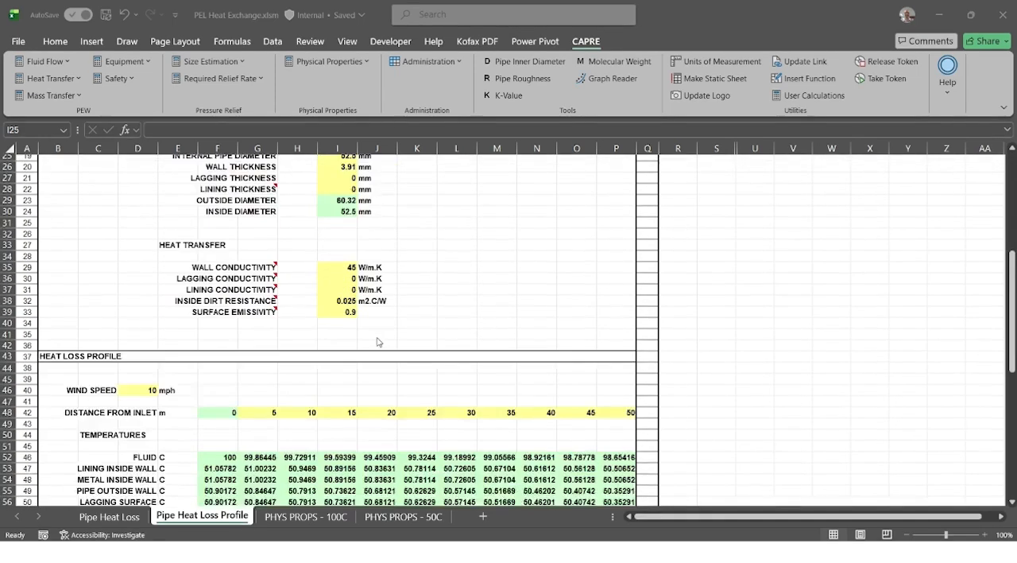
scroll(374, 340, down, 4)
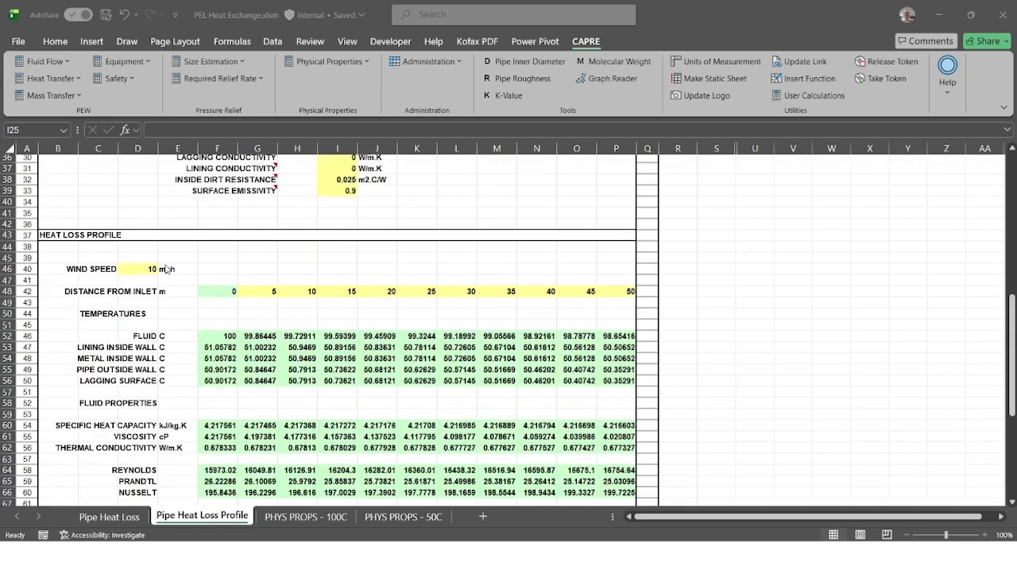
scroll(280, 271, down, 6)
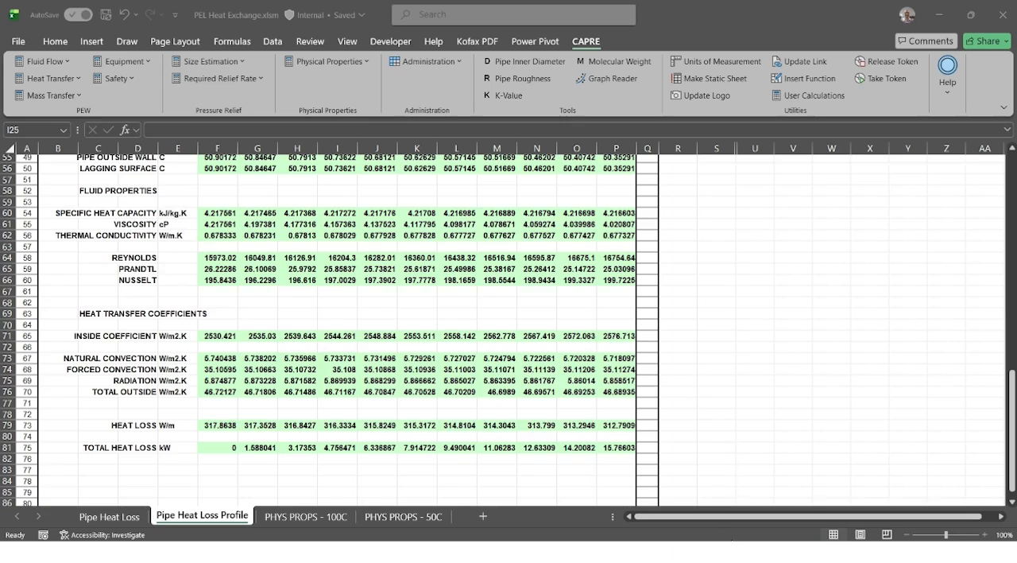
- Switch to the Flonet diagram and check the properties of pipe P001 between the two nodes
mouse_move(745, 552)
click(753, 516)
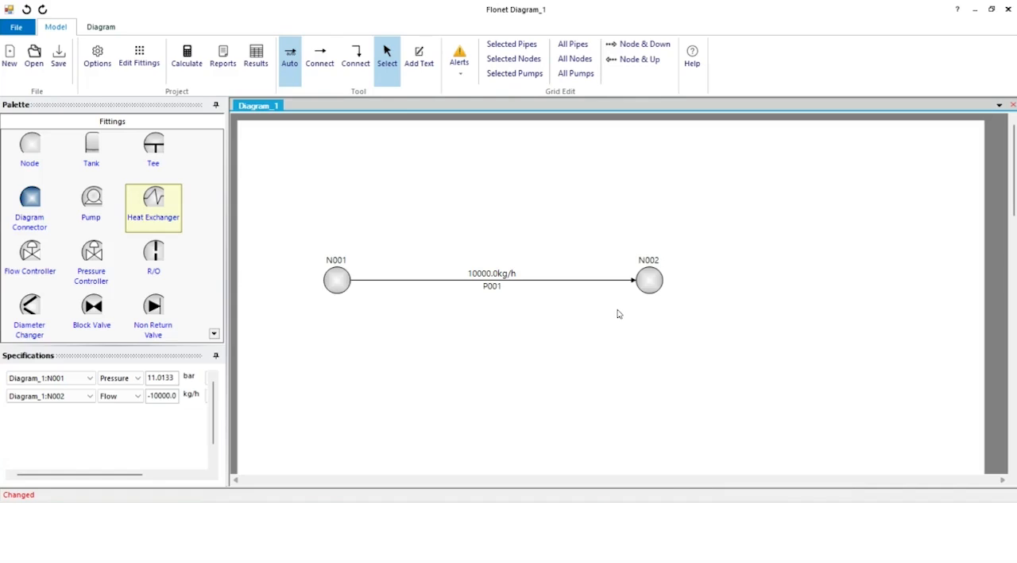
double_click(432, 279)
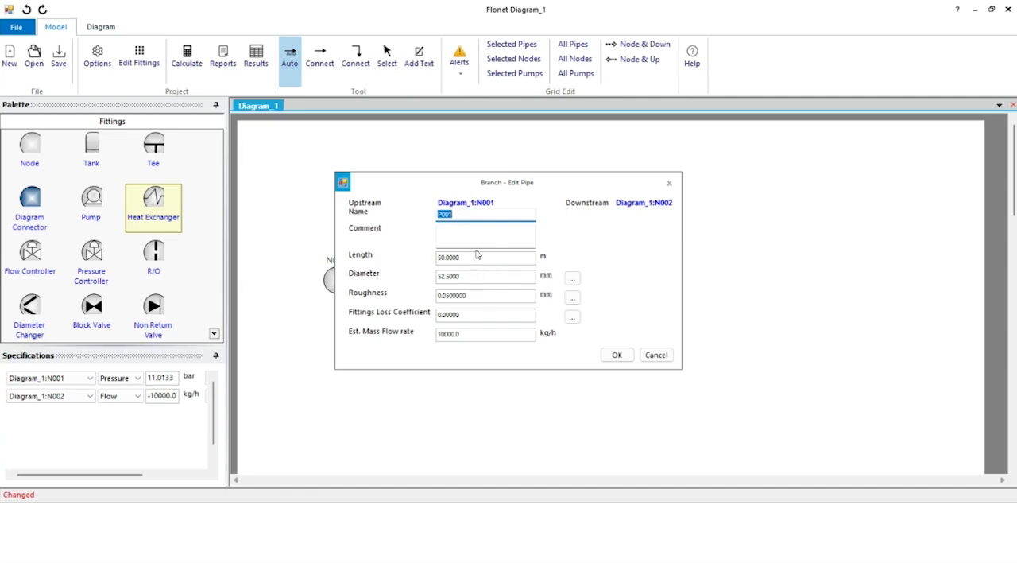
click(618, 355)
- Check source node N001's temperature, exact pressure and fluid property table without changing them
click(339, 282)
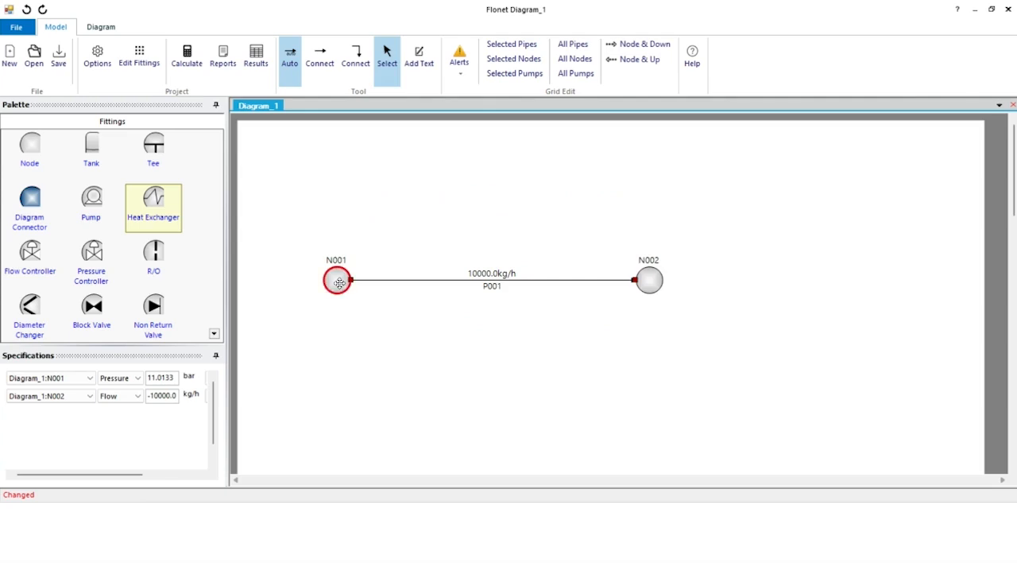
double_click(338, 283)
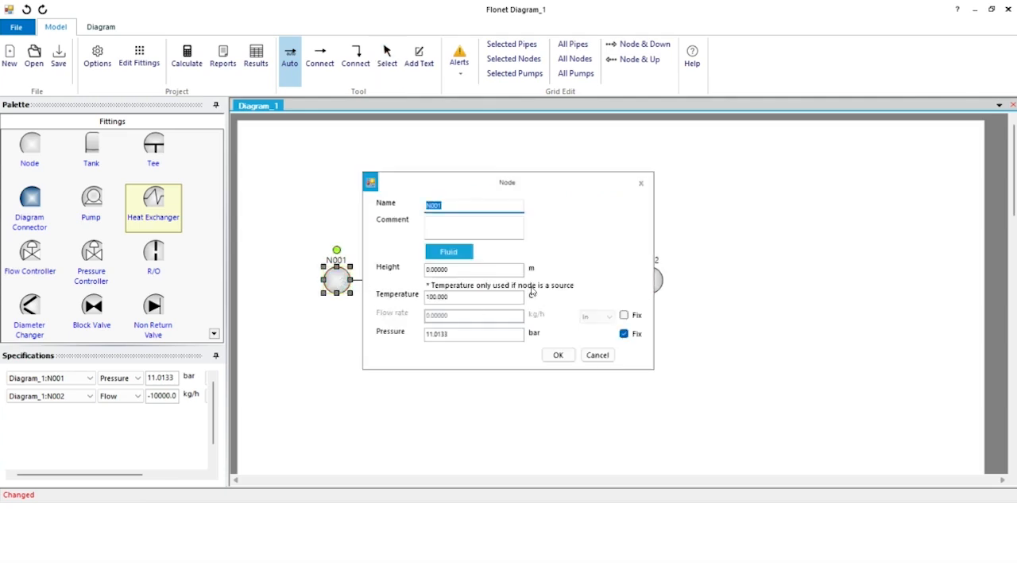
click(461, 254)
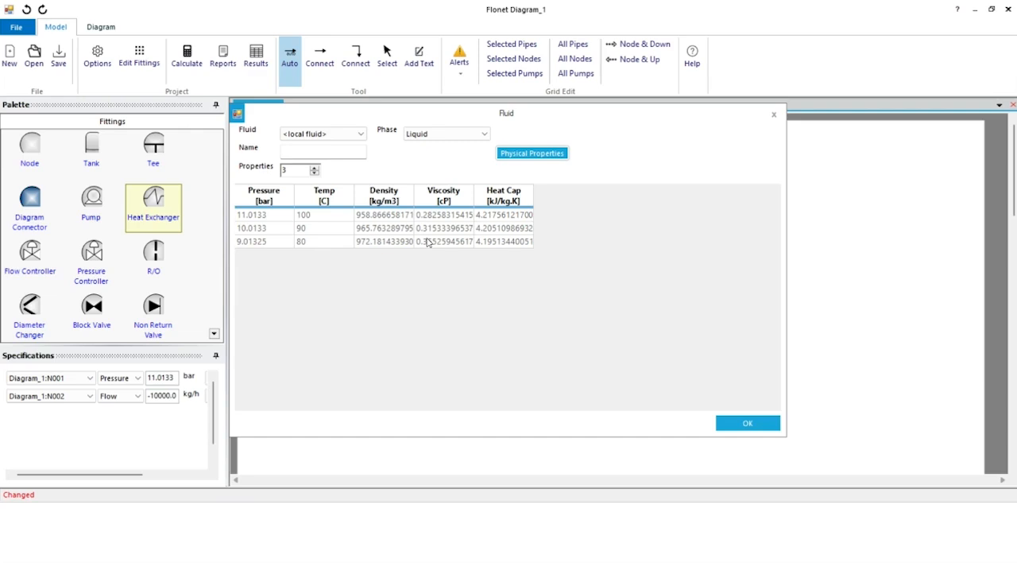
click(747, 424)
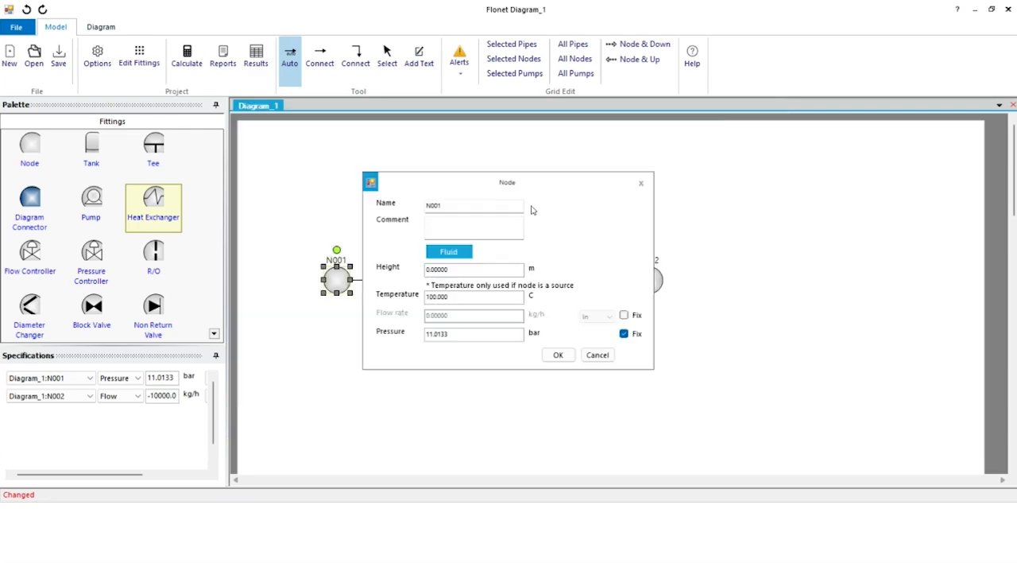
click(464, 334)
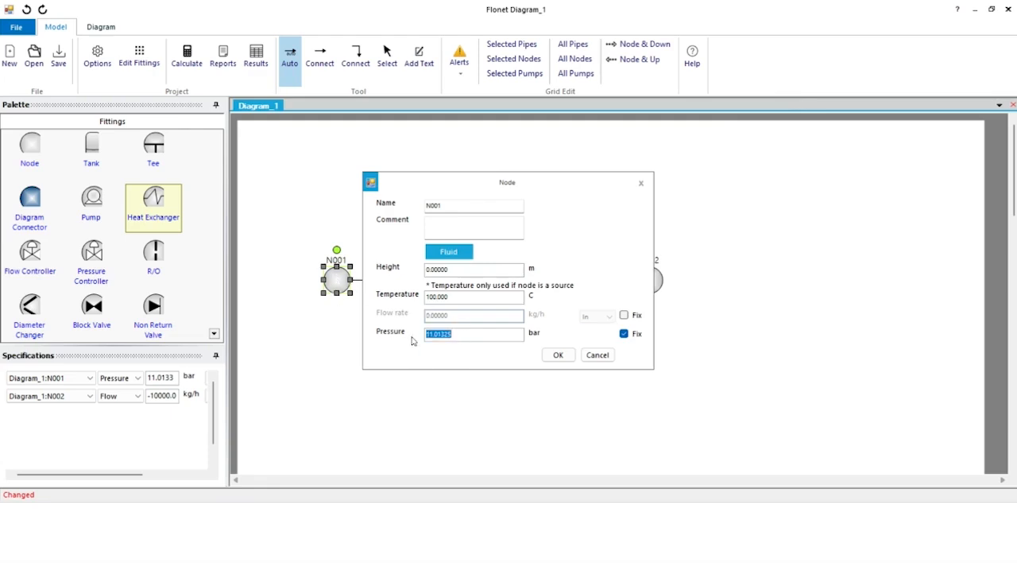
click(597, 355)
click(345, 337)
- Review the flow settings of outlet node N002 and recheck the source settings of node N001
double_click(648, 278)
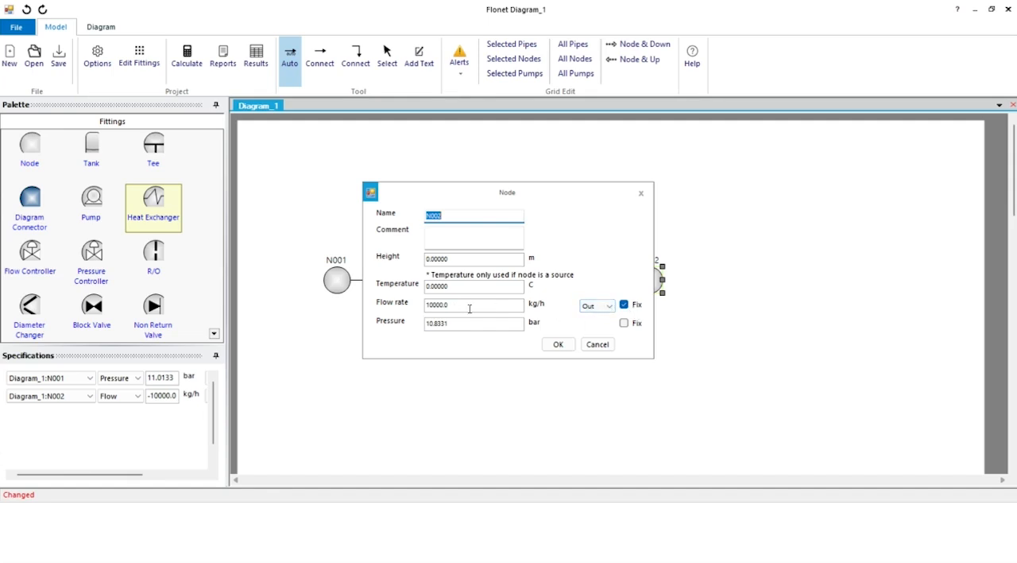
click(559, 345)
double_click(338, 278)
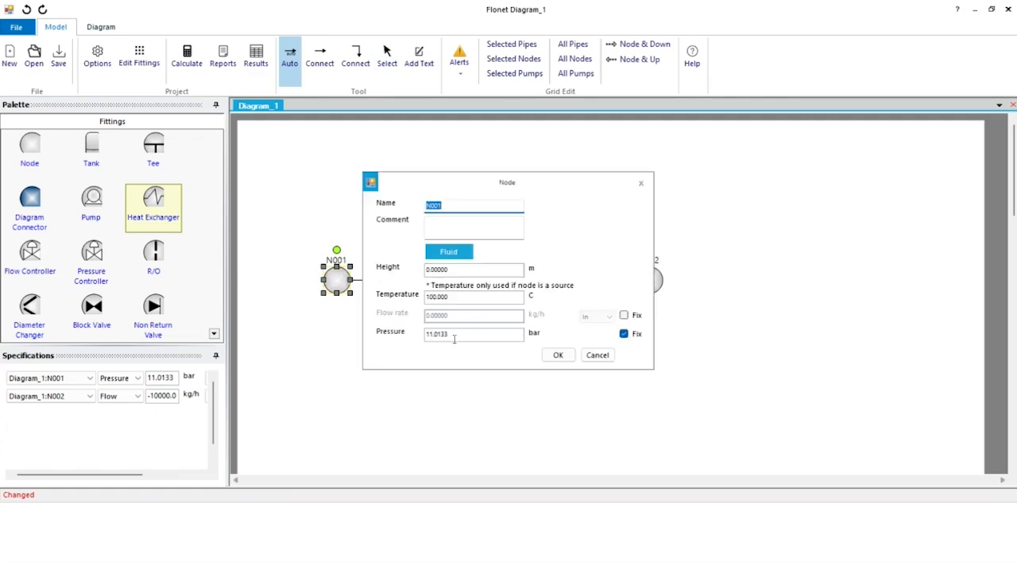
click(556, 355)
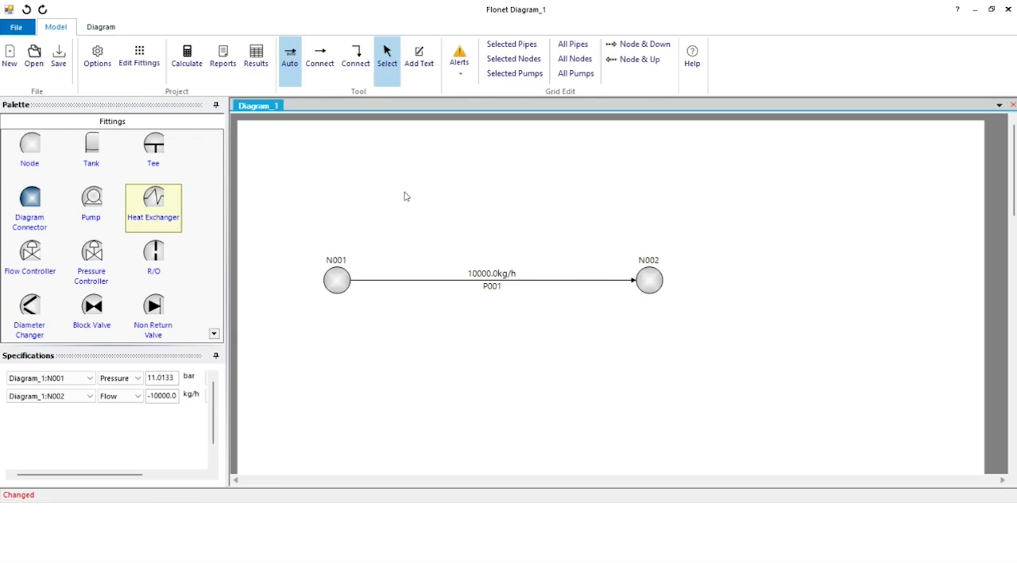
- Insert a heat exchanger into pipe P001, about midway between nodes N001 and N002
click(155, 200)
drag(155, 201, 490, 281)
click(487, 348)
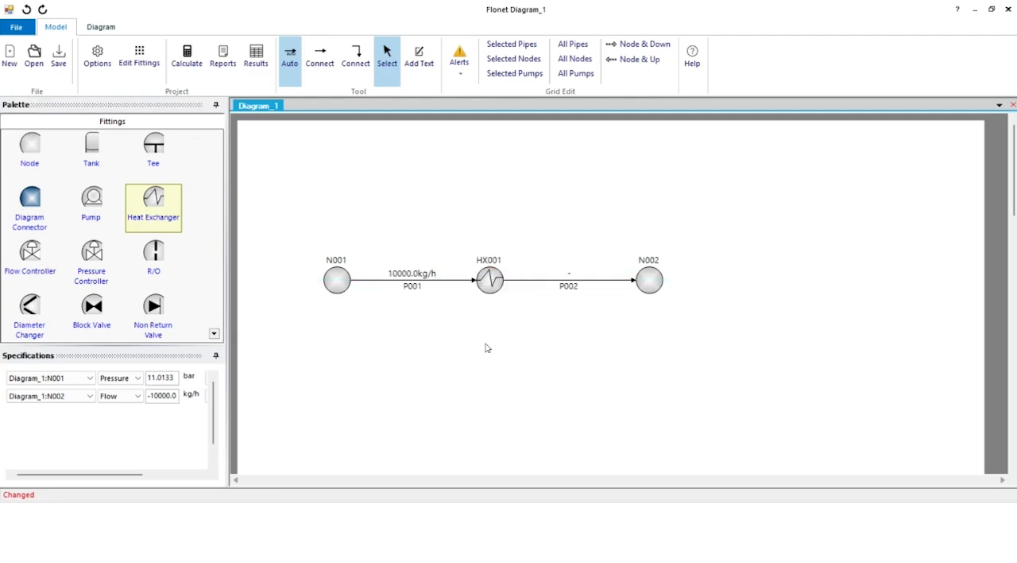
- Check the lengths and diameters of pipes P001 and P002 on either side of the heat exchanger
double_click(457, 280)
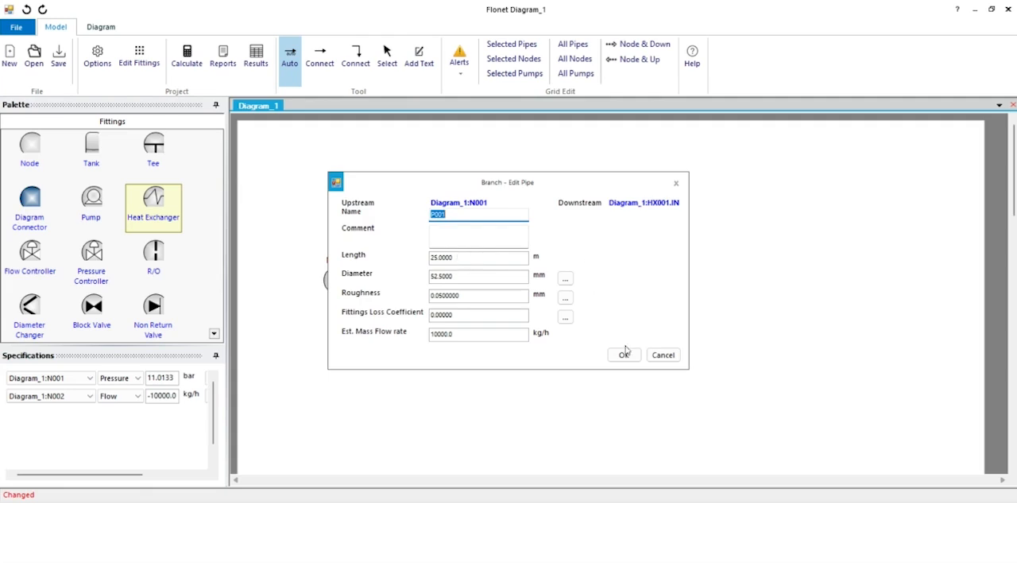
click(661, 354)
double_click(581, 280)
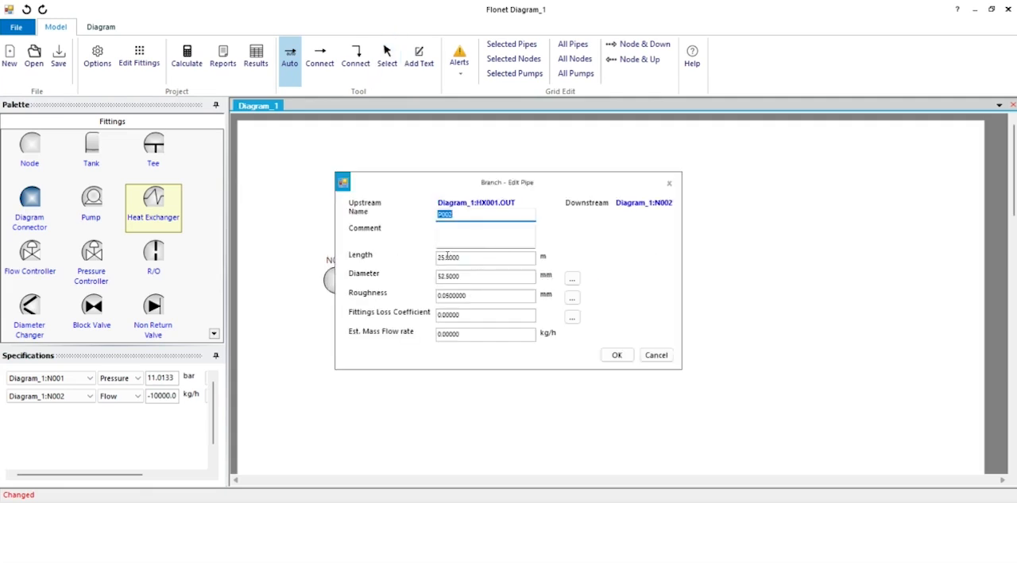
click(658, 355)
- Check the straight-splitting behaviour in the project settings and leave the options unchanged
click(503, 347)
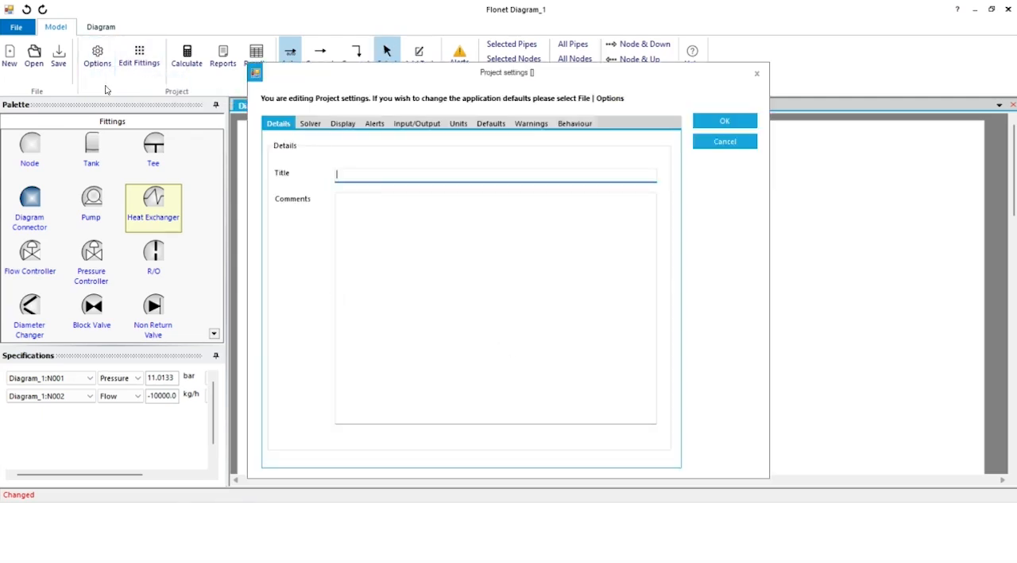
click(578, 124)
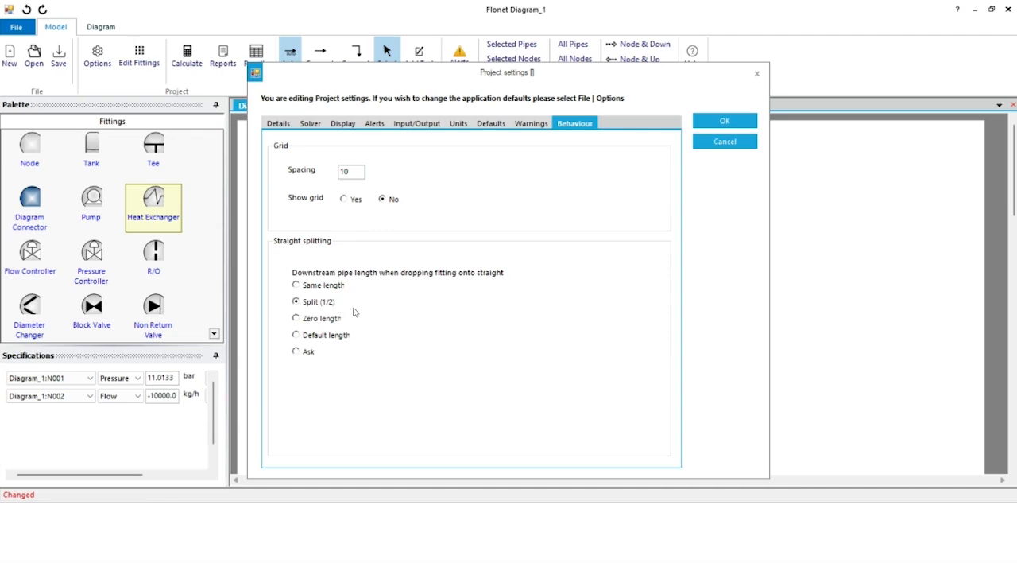
click(726, 142)
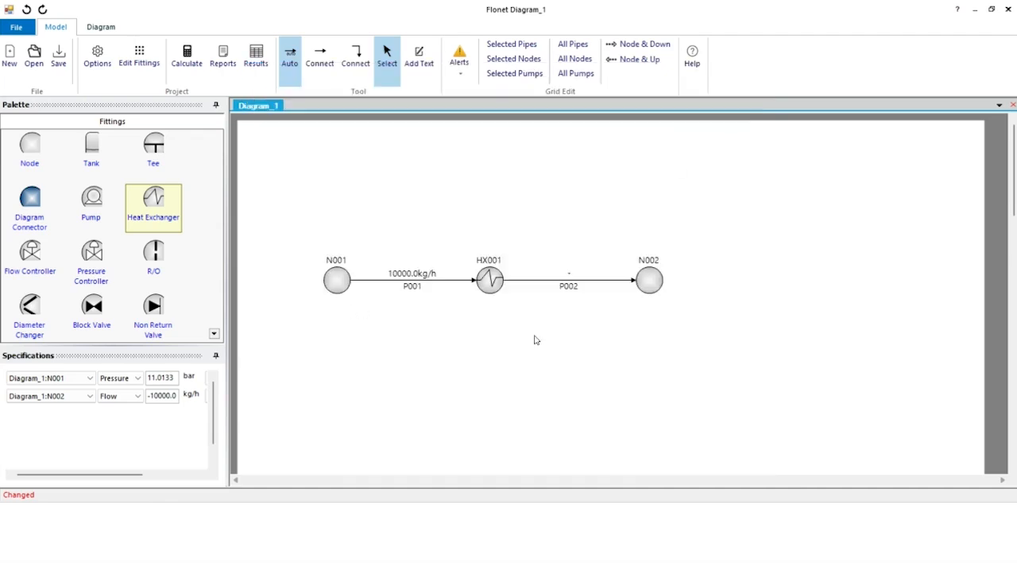
- Open the properties of heat exchanger HX001 and select the Fixed Duty mode
double_click(490, 279)
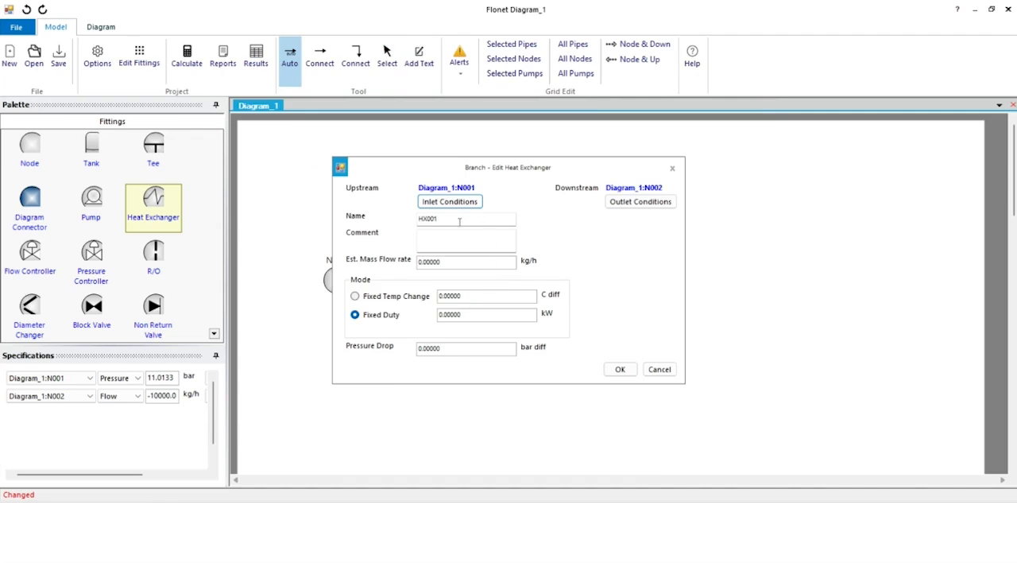
click(356, 297)
click(356, 316)
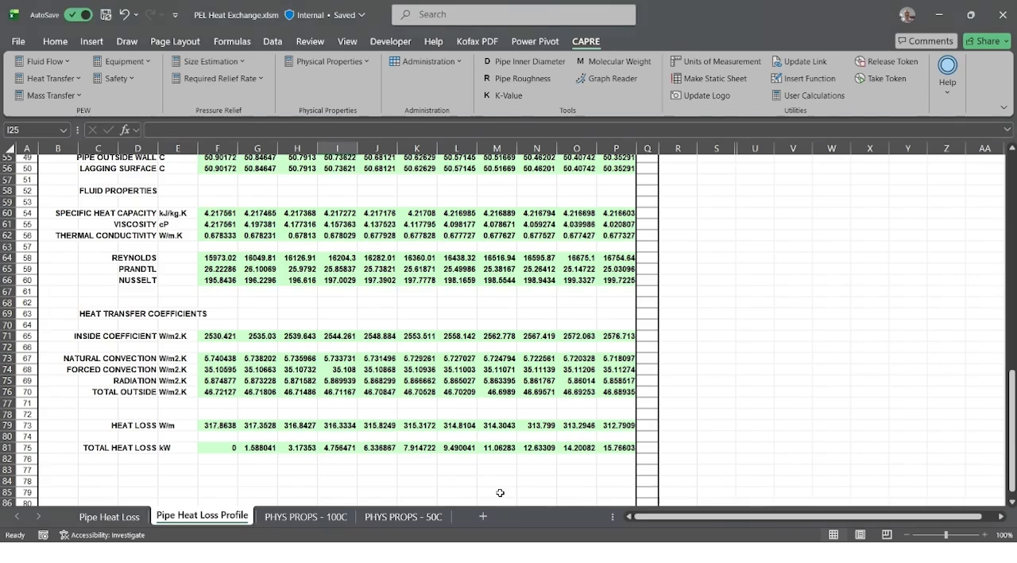
- Look up the total heat loss at 50 m in the Excel heat loss profile, and return to Flonet
click(498, 486)
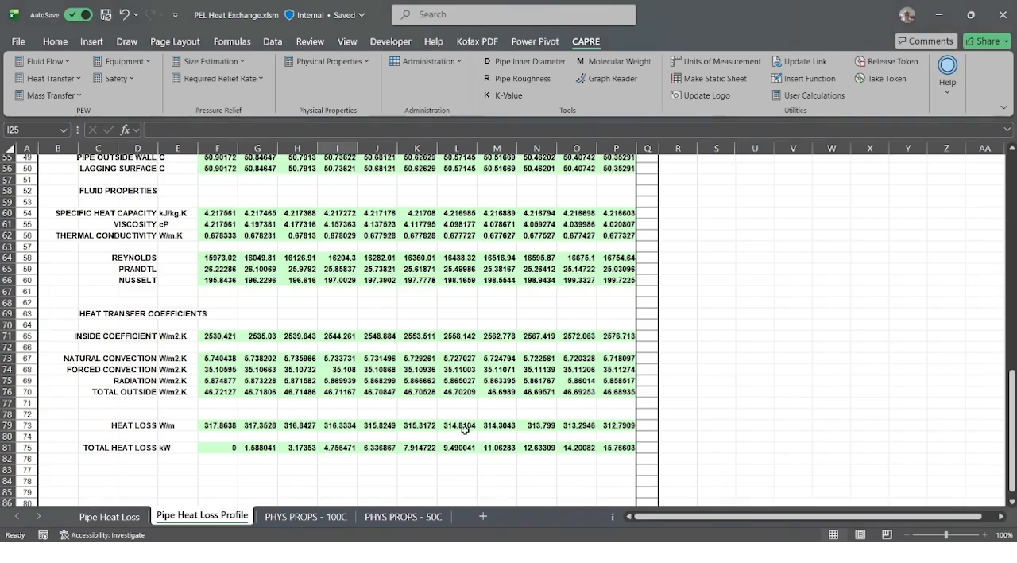
click(617, 451)
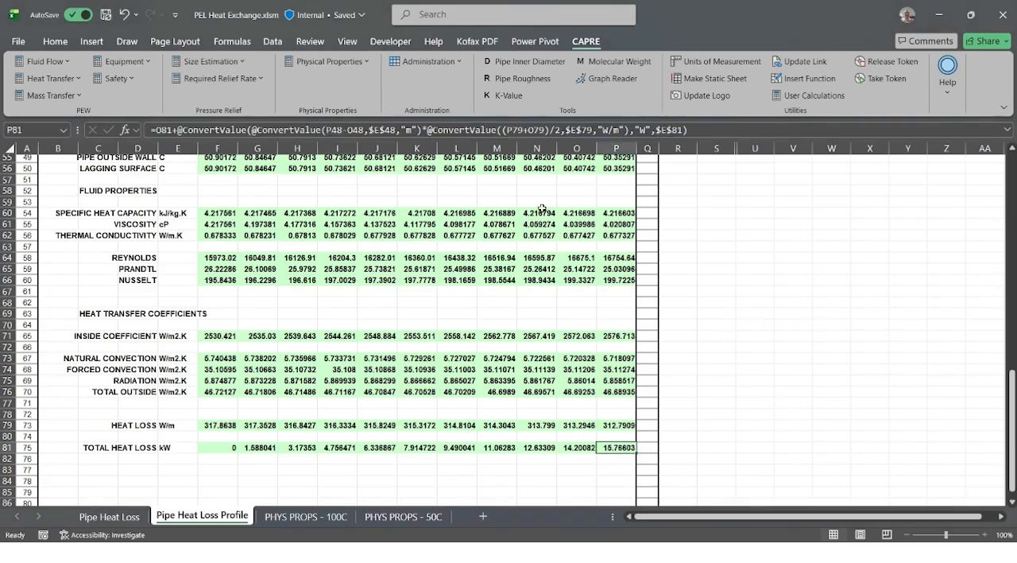
click(938, 14)
- Set the fixed duty of heat exchanger HX001 to -15.76 kW and accept the change
double_click(473, 315)
text(15)
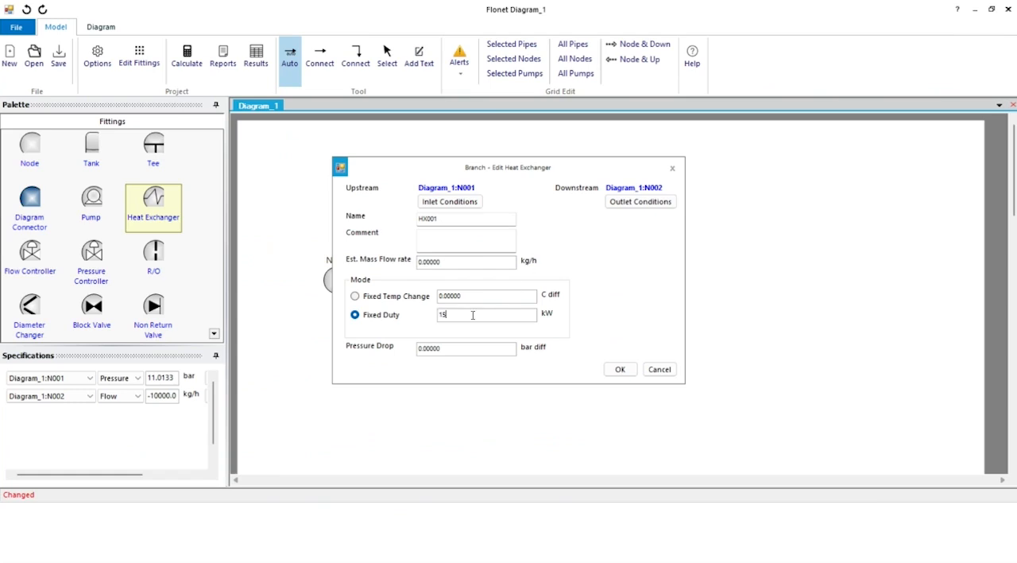
text(.78)
key(Left)
key(Left)
key(Left)
key(Left)
key(Left)
text(-)
click(620, 369)
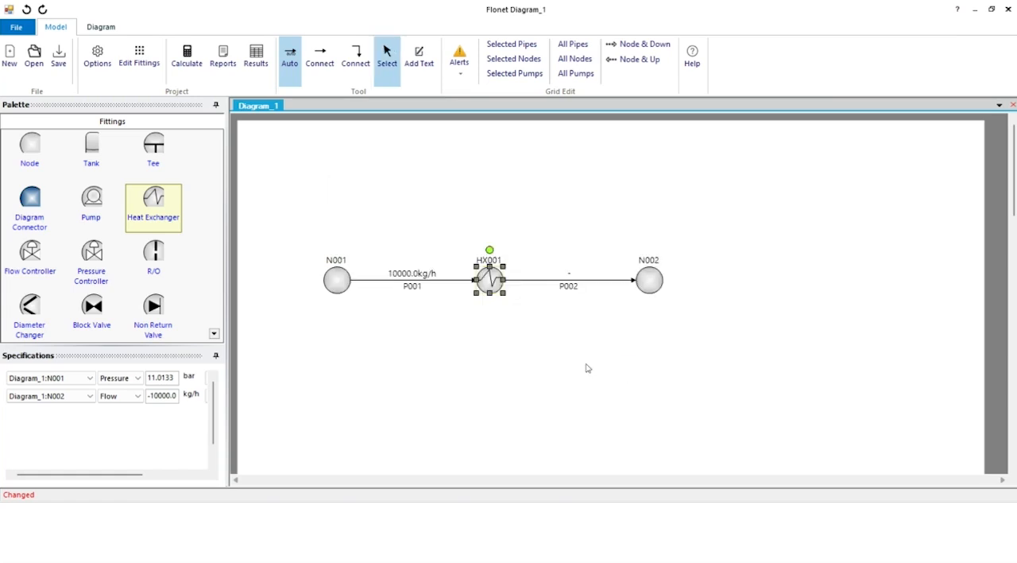
- Calculate the network and display the node results table
click(188, 51)
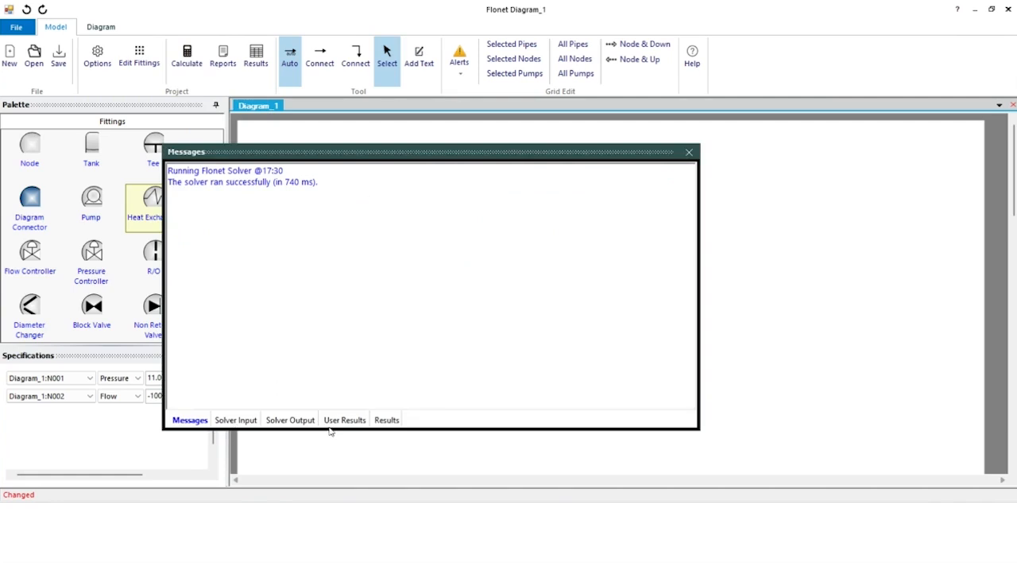
click(385, 421)
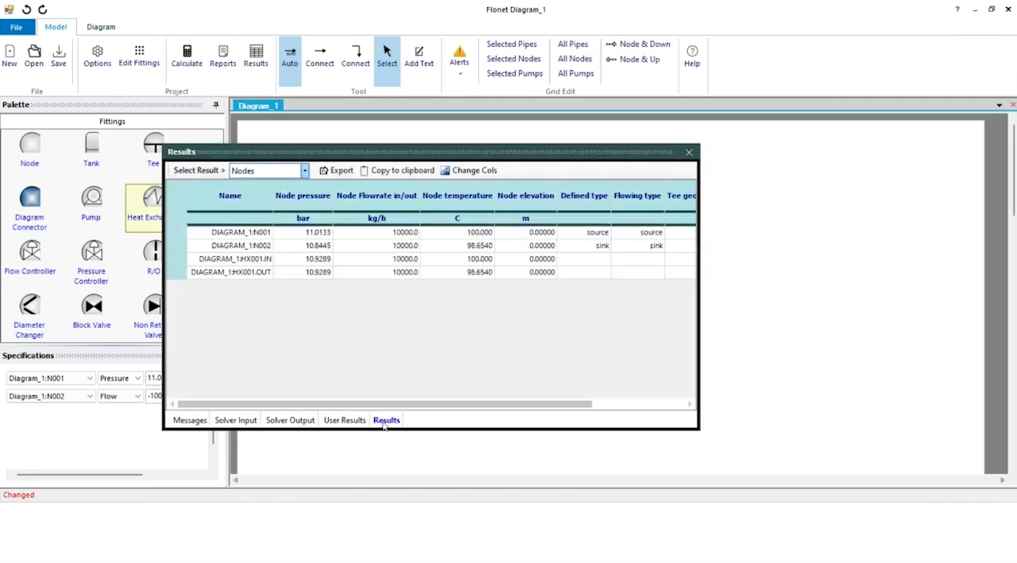